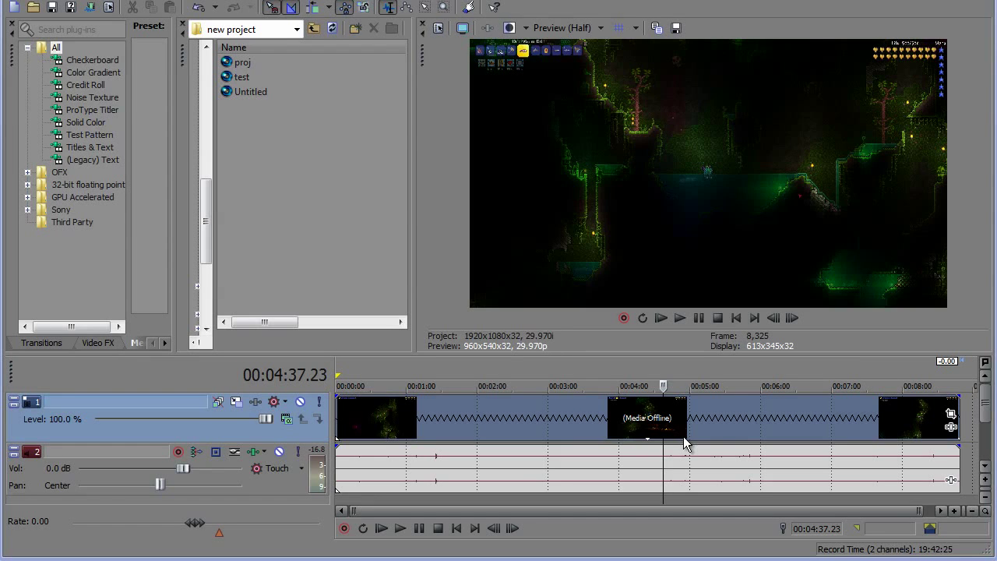
Delete the gameplay audio event on track 2, leaving only the video clip.
left_click(588, 425)
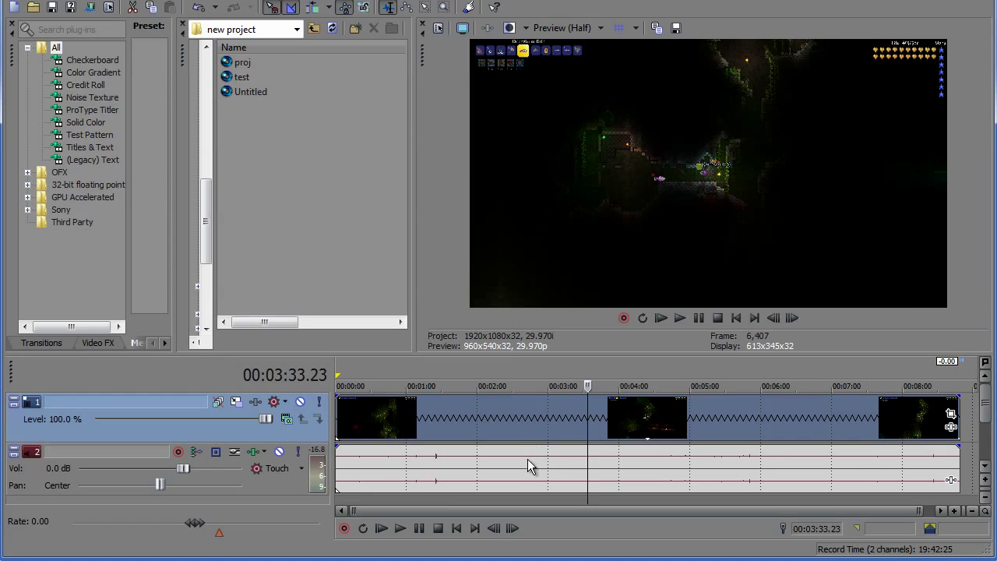
left_click(527, 459)
key("Delete")
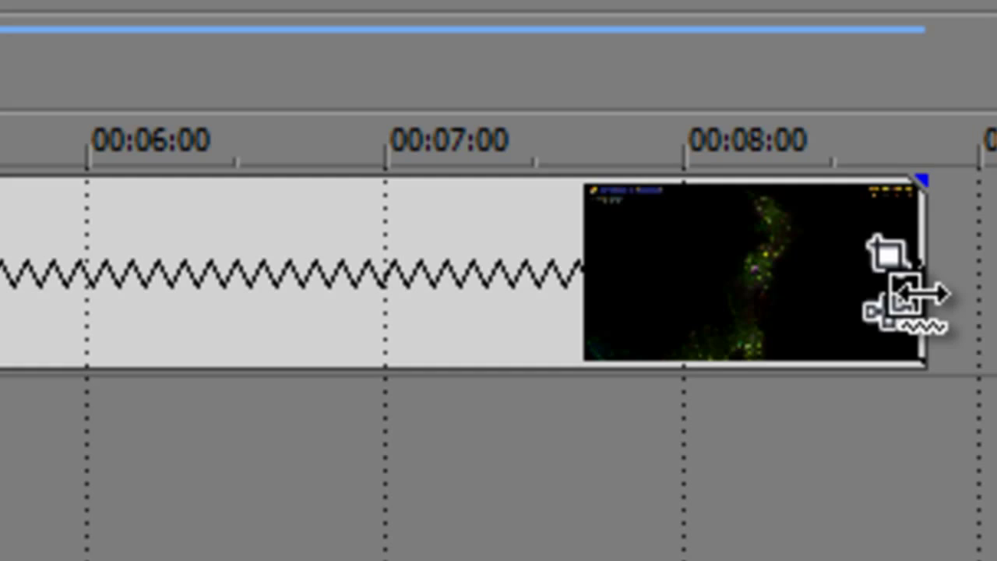
Trim the video event to end just past 00:02:00, then preview playback from about 0:37.
left_click_drag(921, 295, 316, 218)
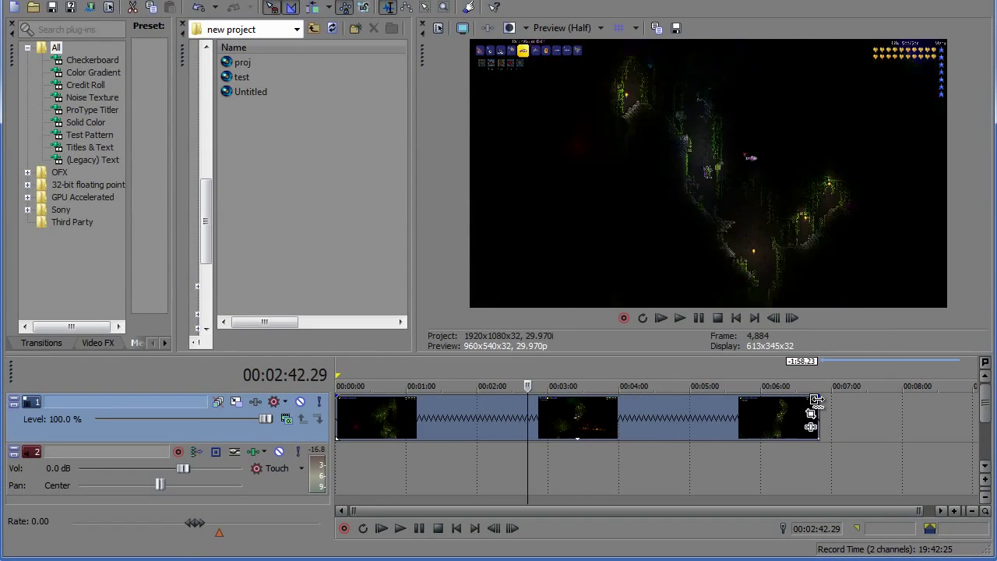
left_click_drag(814, 405, 514, 424)
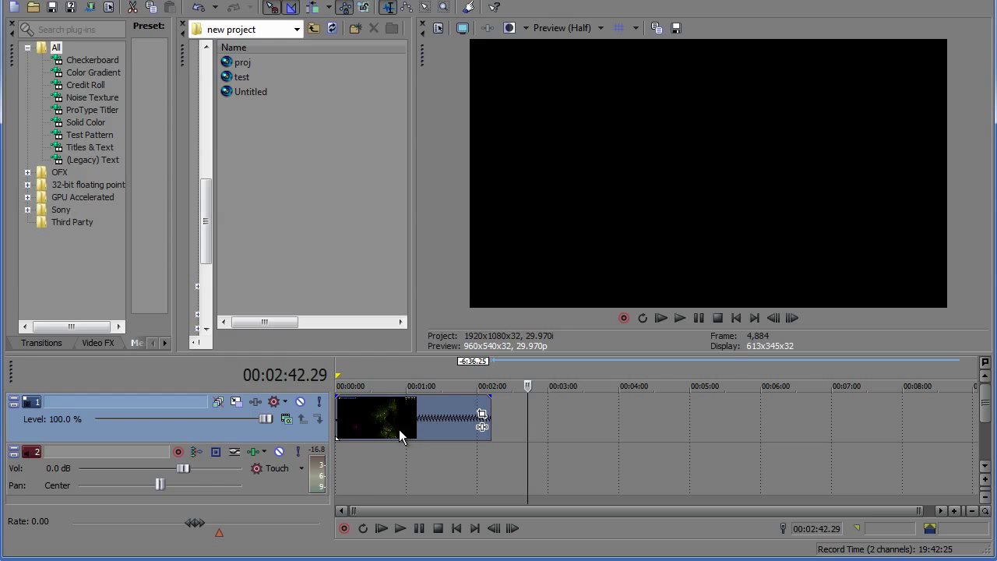
left_click(379, 376)
key("space")
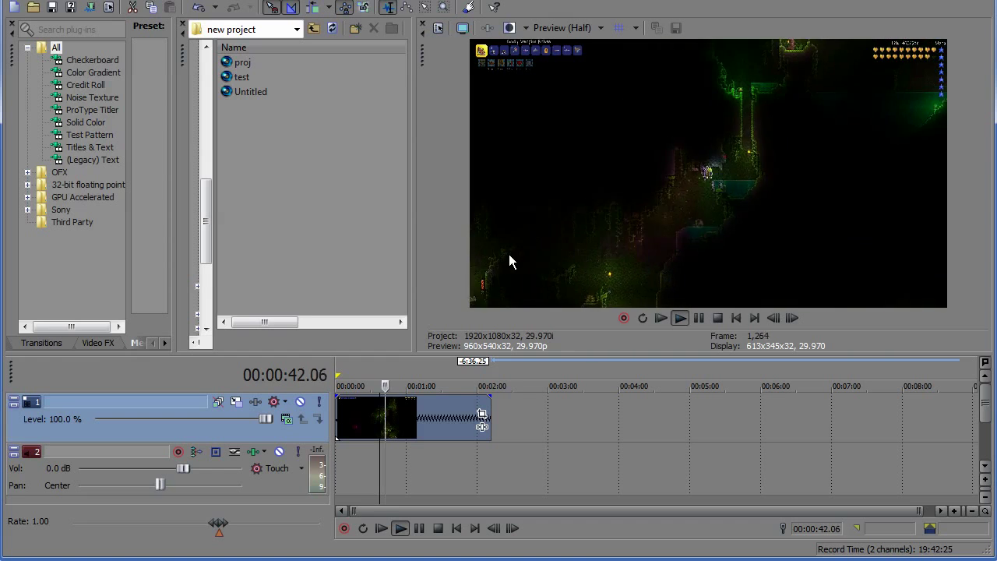
Pause playback and add a Velocity envelope to the video event.
left_click(699, 320)
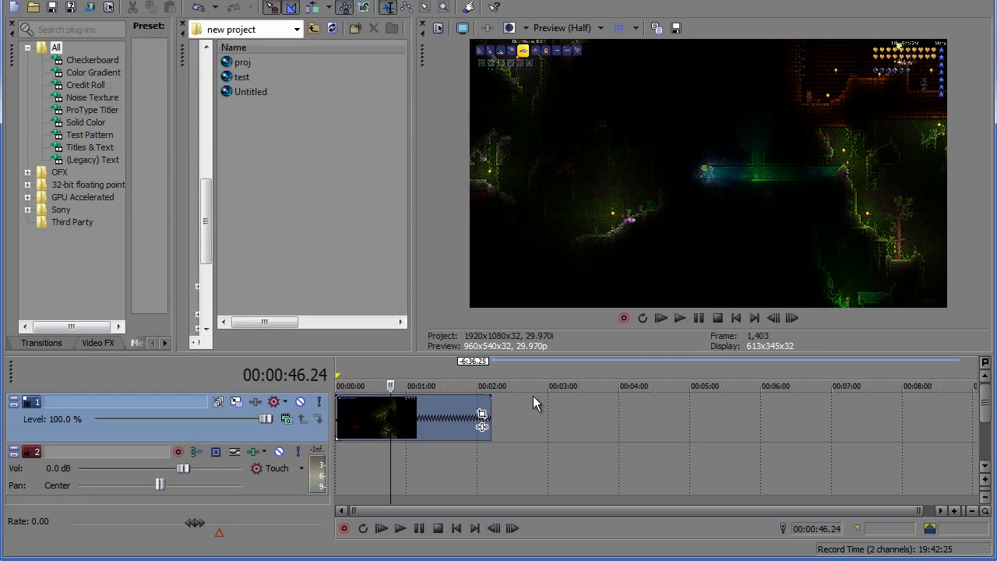
right_click(400, 415)
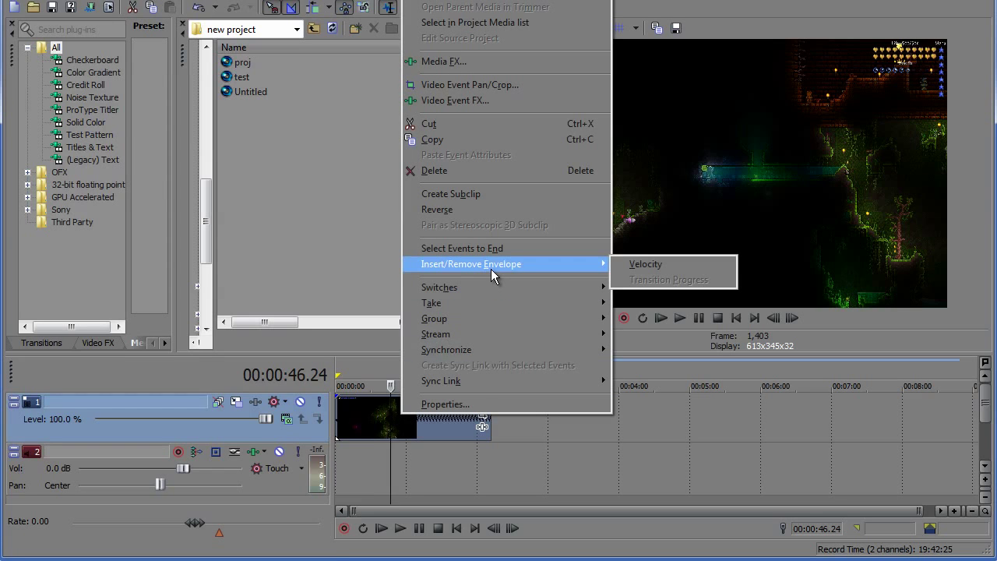
left_click(648, 263)
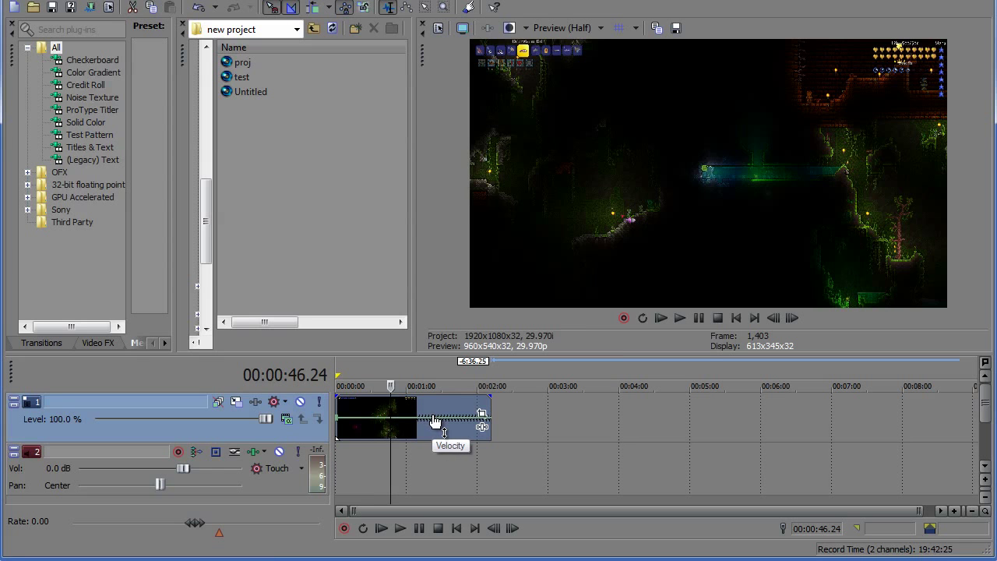
Raise the velocity envelope to 141% then 300%, shortening the event's end after each.
left_click_drag(439, 419, 440, 405)
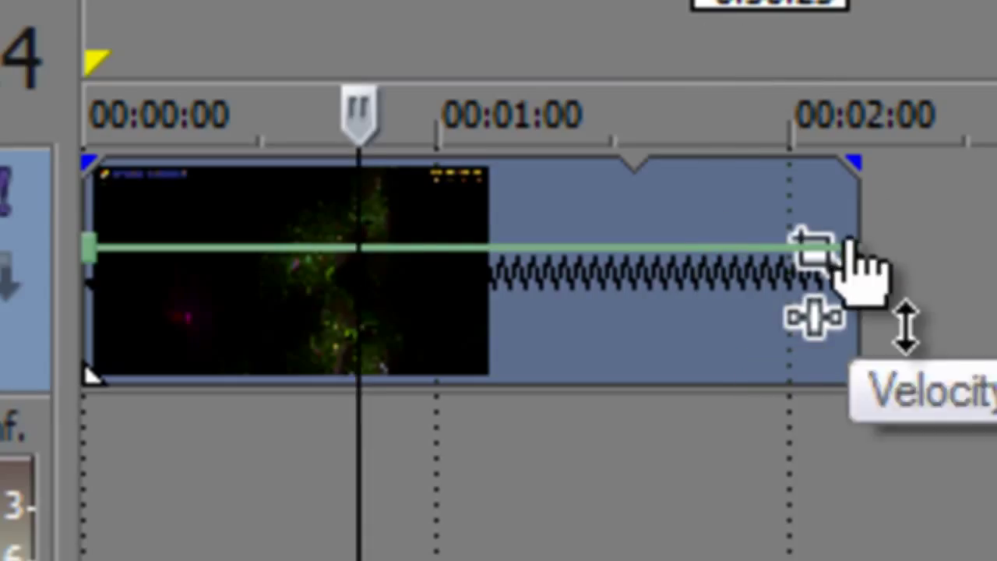
left_click_drag(847, 241, 676, 250)
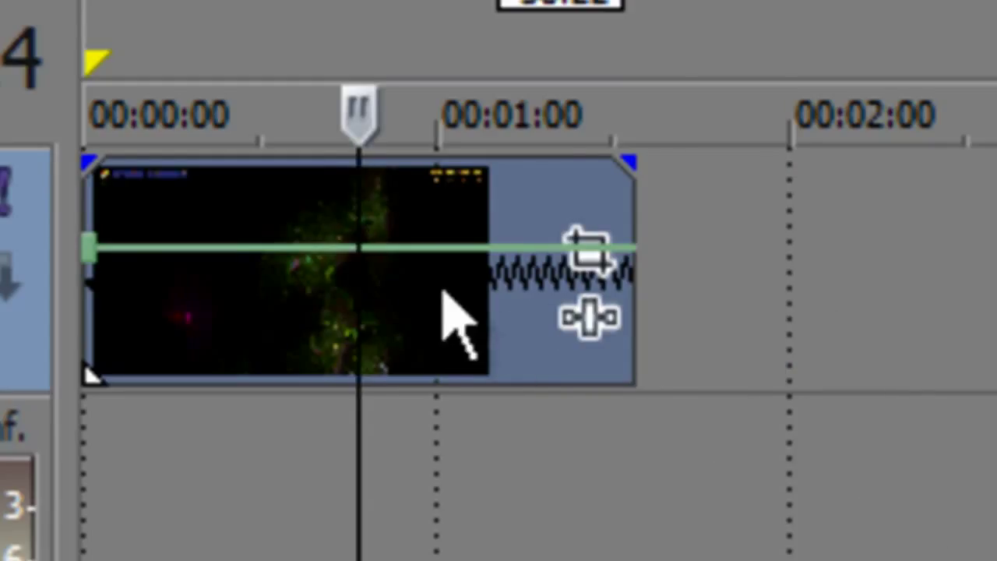
left_click_drag(382, 274, 260, 179)
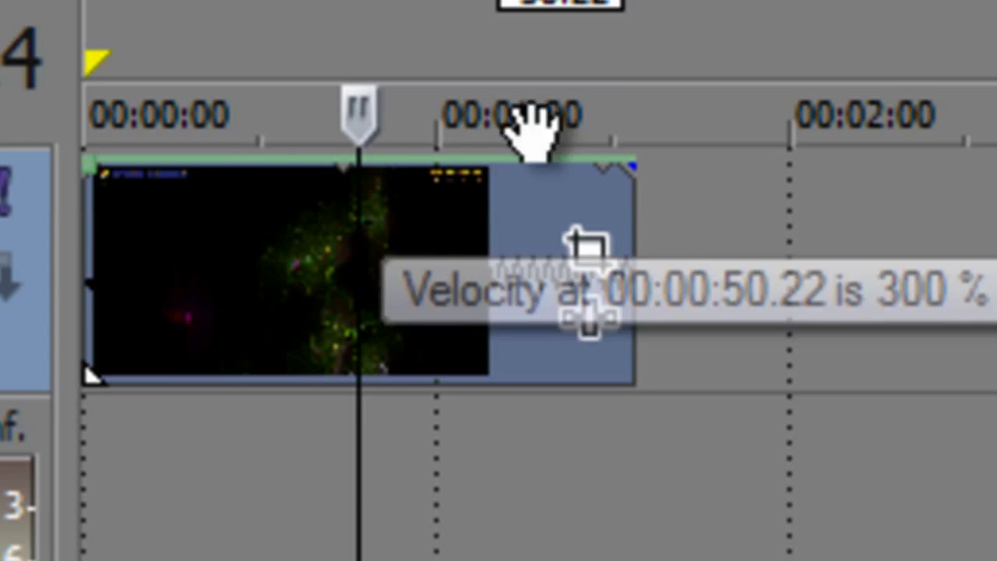
left_click_drag(627, 229, 461, 295)
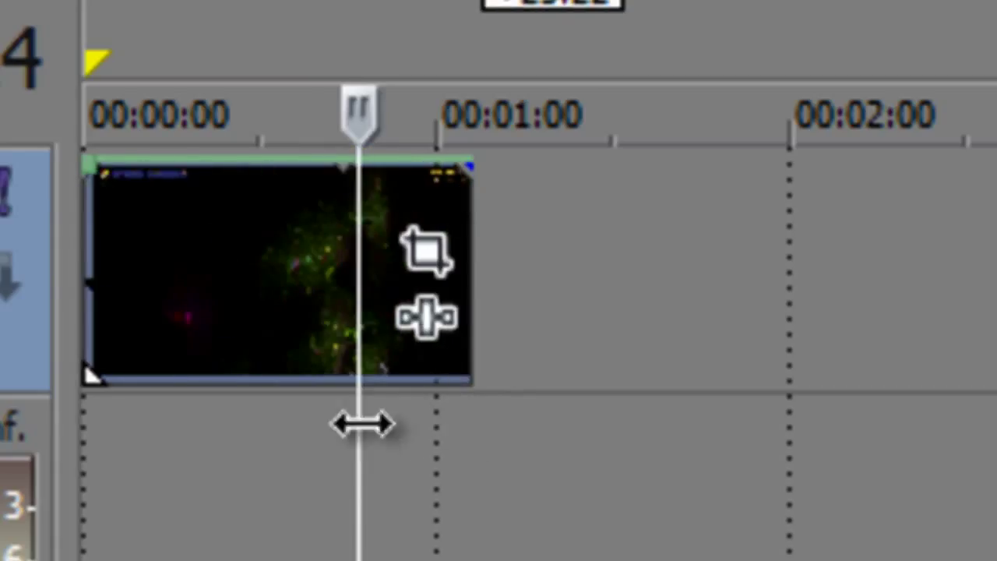
Trim the event's empty tail so the sped-up clip ends around 00:00:44.
left_click(341, 478)
left_click(419, 507)
left_click(759, 436)
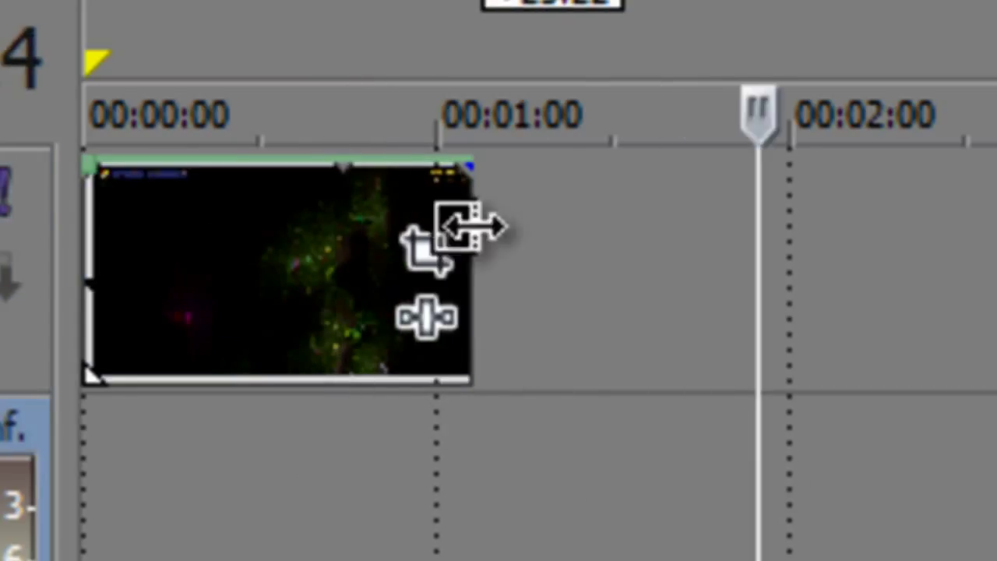
left_click_drag(471, 226, 345, 233)
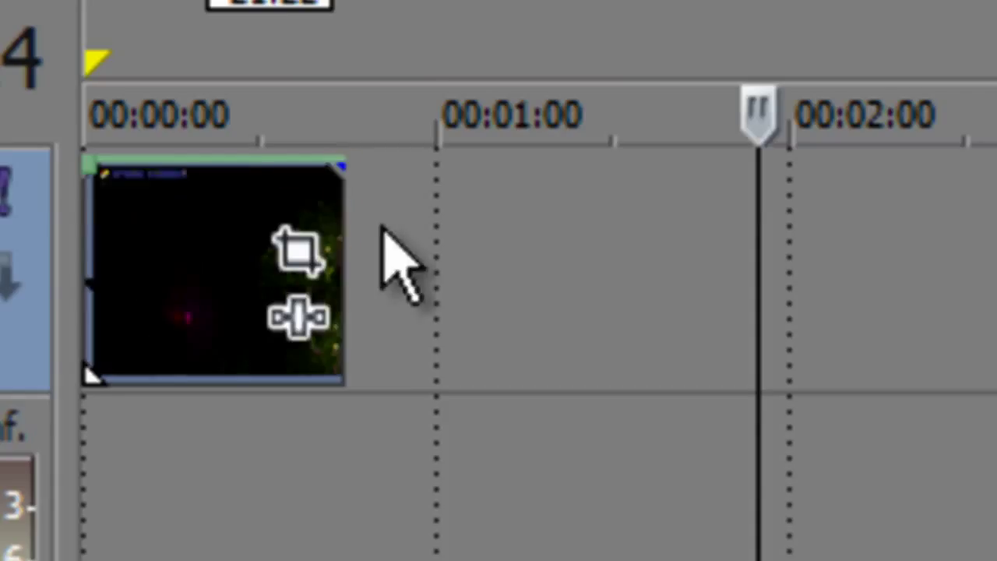
left_click(370, 54)
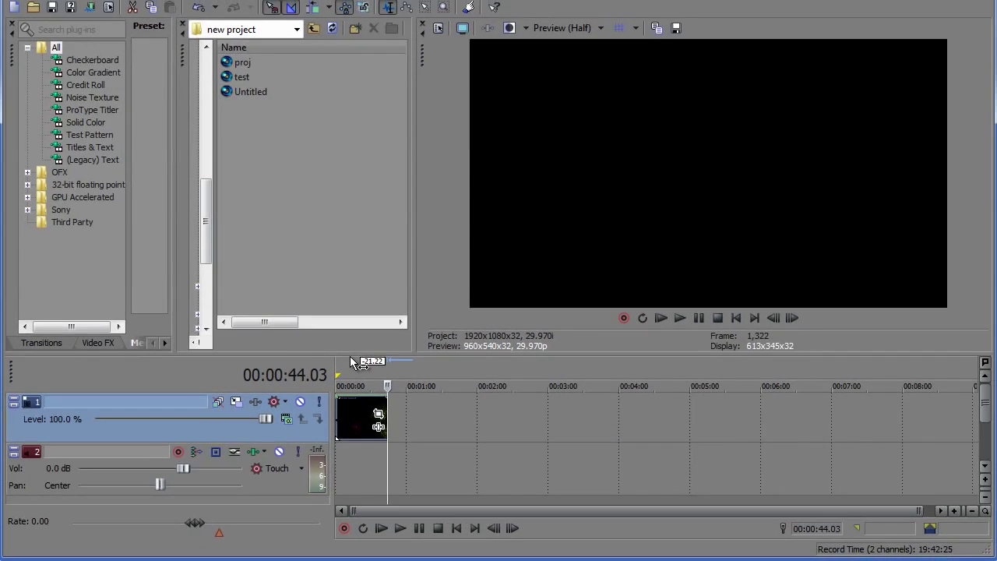
left_click(352, 363)
key("space")
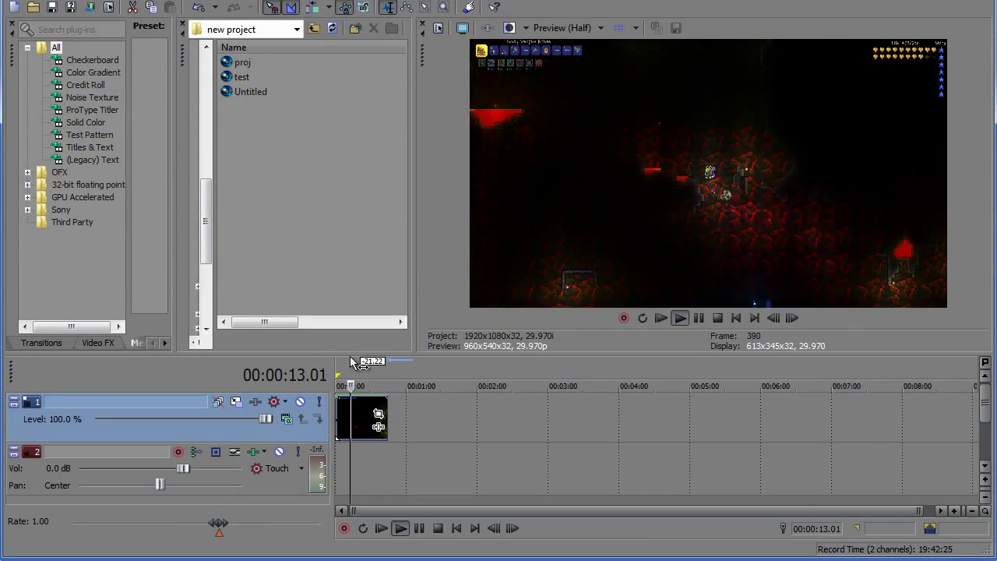
left_click(338, 371)
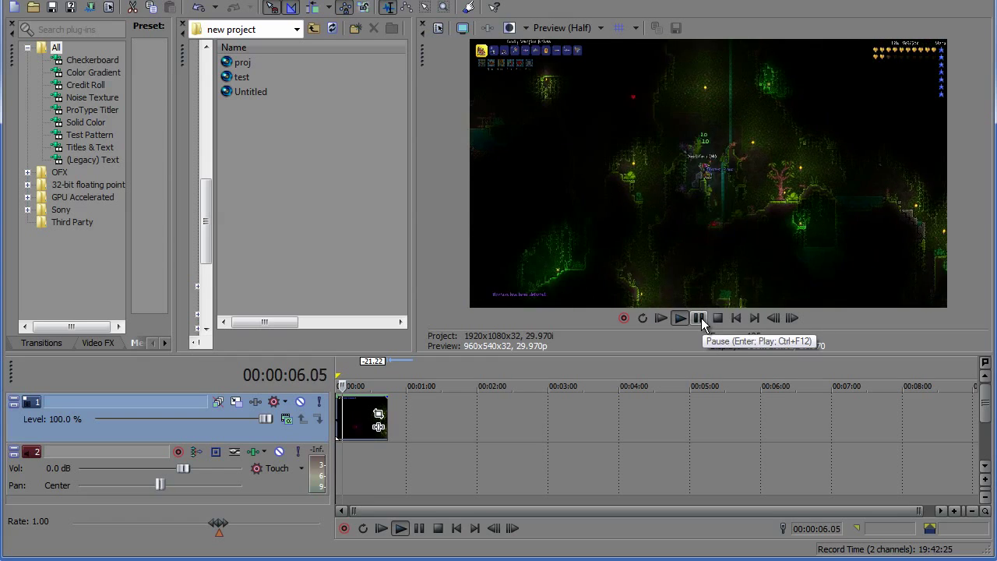
left_click(701, 318)
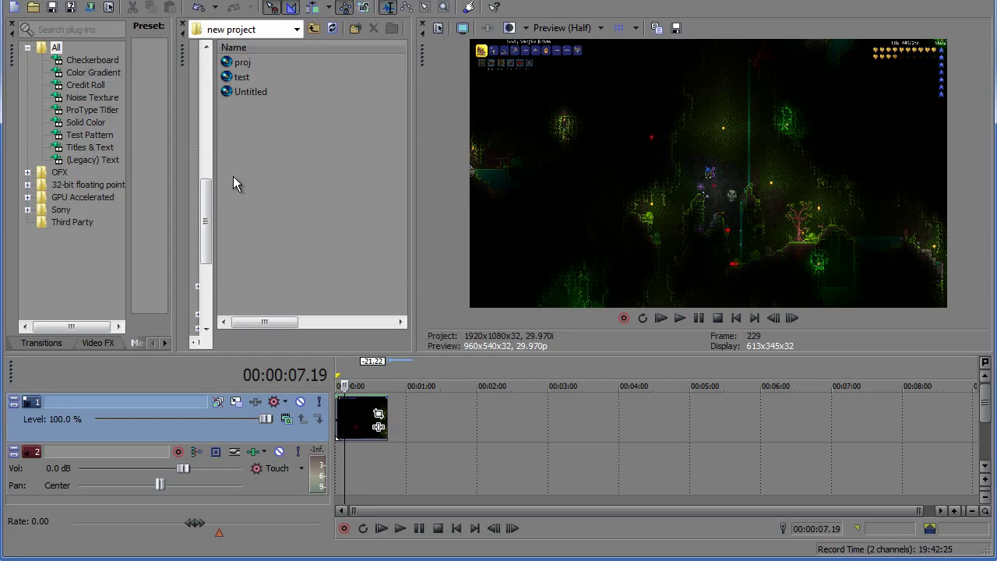
Save the project as picturetuts.veg and drop picturetuts onto the timeline near 00:01:00.
left_click(25, 3)
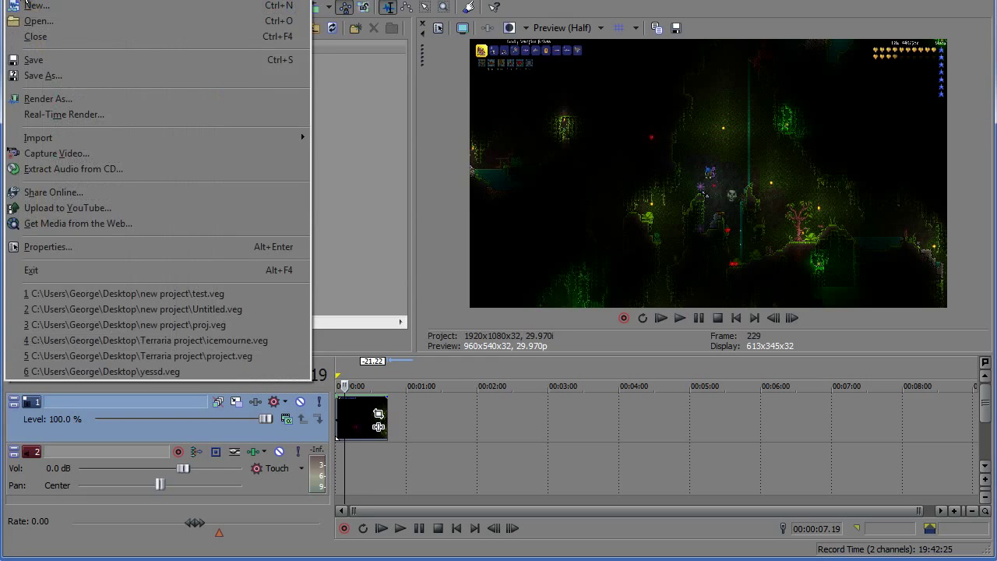
left_click(26, 3)
left_click_drag(26, 4, 24, 15)
left_click(16, 27)
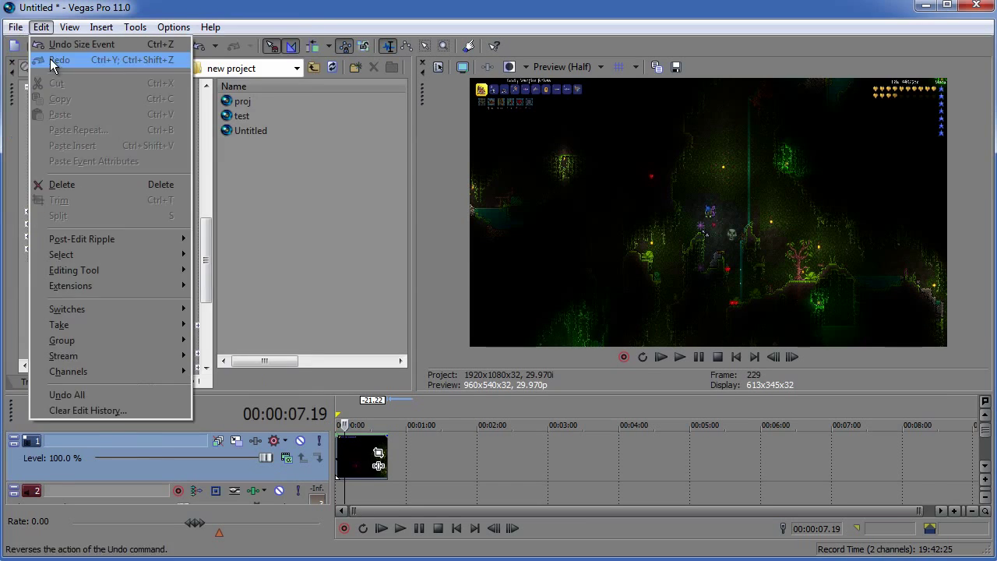
left_click(57, 114)
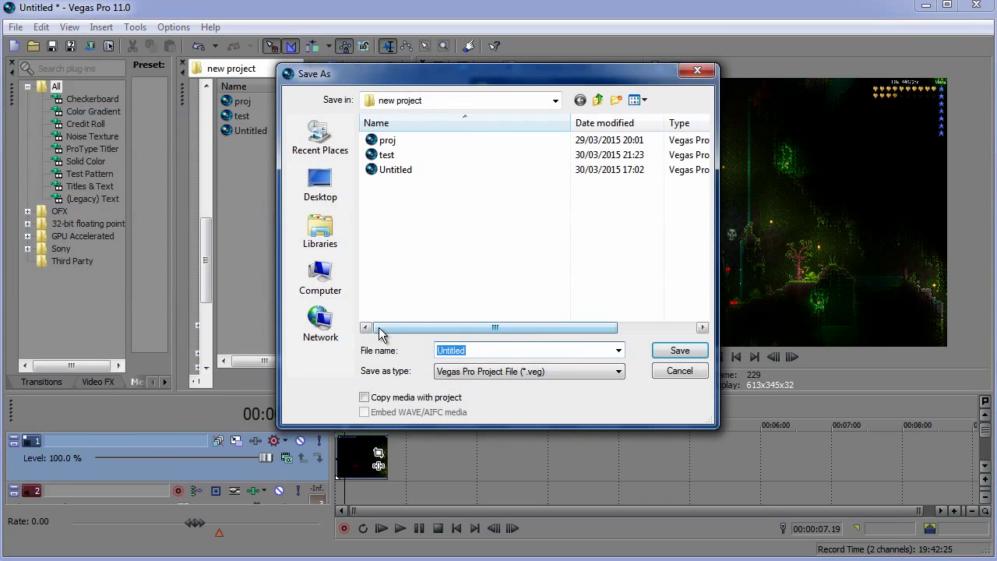
type("picturetuts")
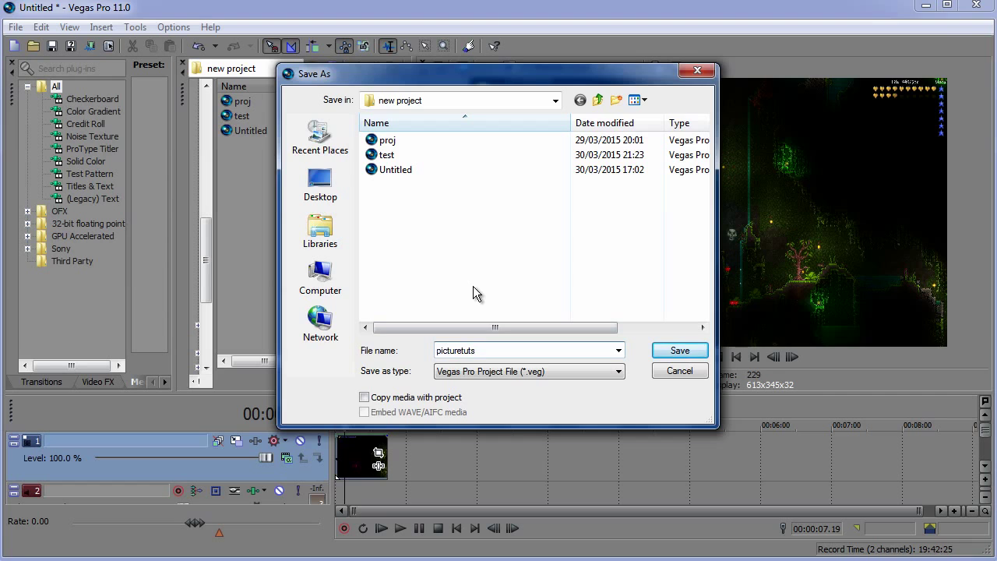
key("Return")
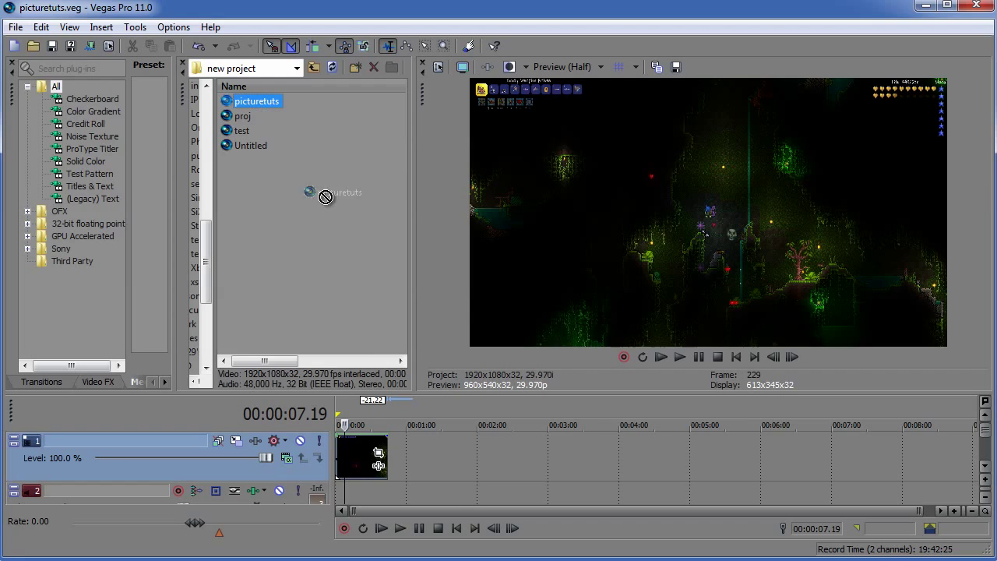
left_click_drag(433, 451, 434, 451)
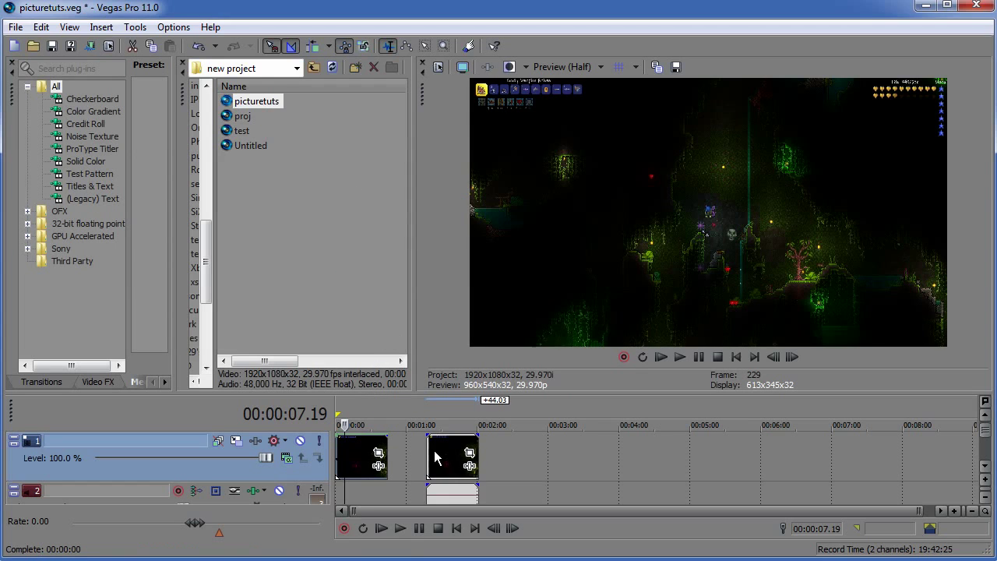
left_click(451, 495)
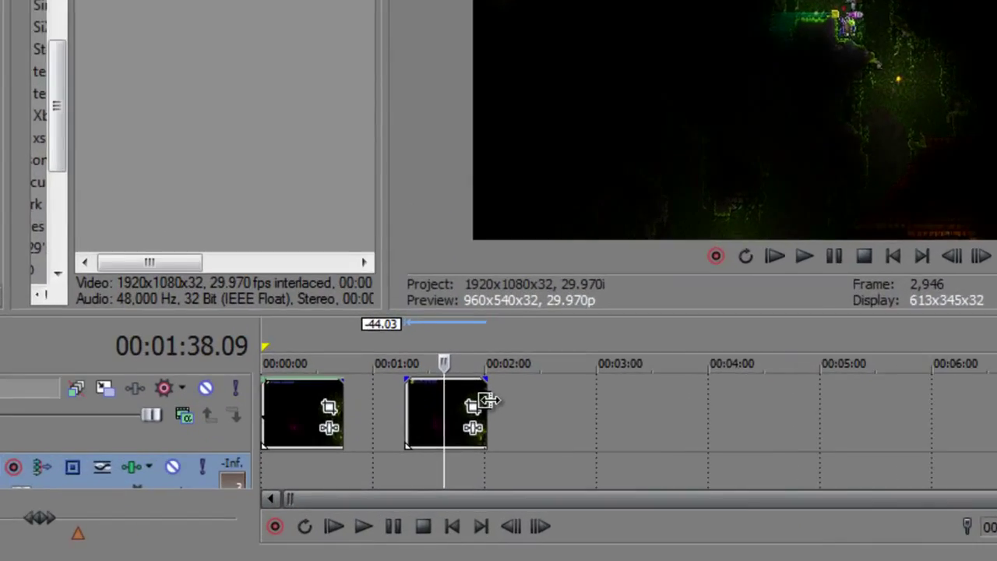
Time-compress the second event by pulling its right edge about 33 seconds shorter.
left_click_drag(482, 401, 472, 402)
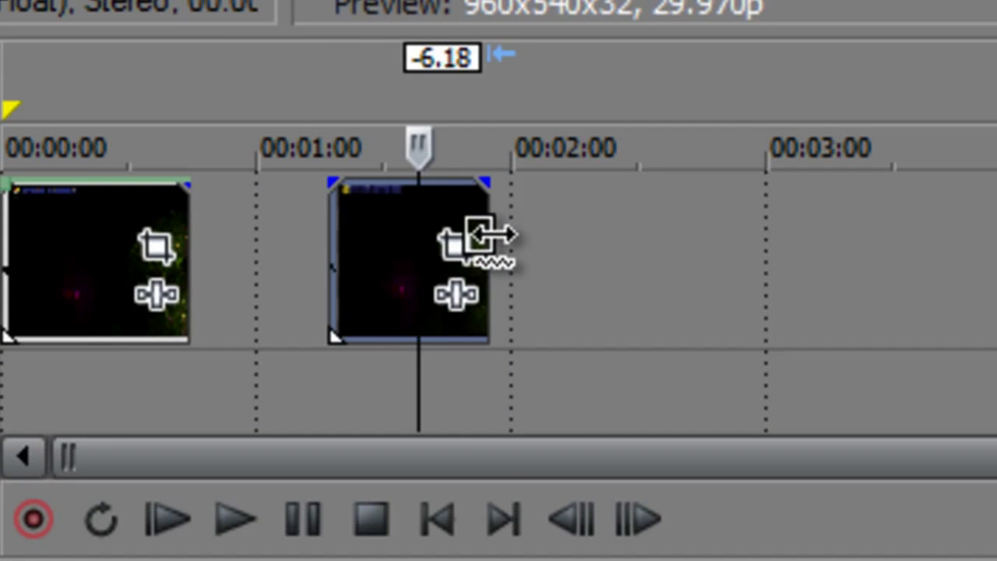
left_click_drag(479, 234, 349, 250)
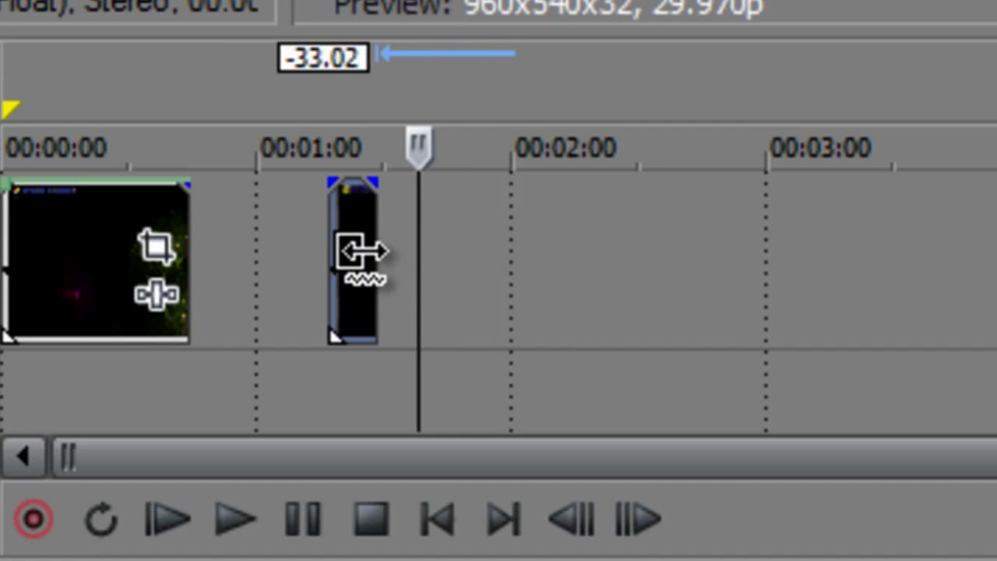
scroll(405, 253, "up", 5)
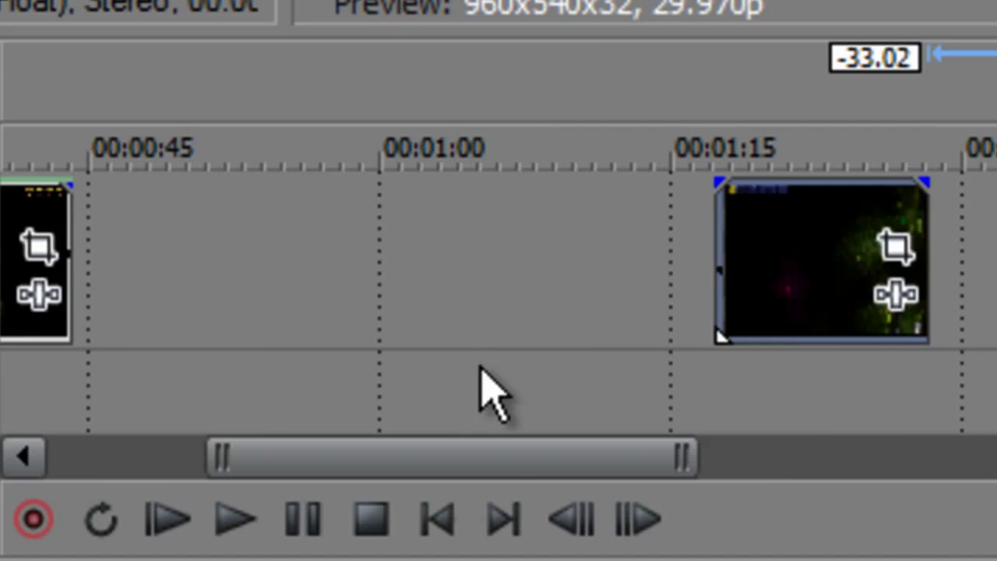
left_click_drag(477, 460, 319, 485)
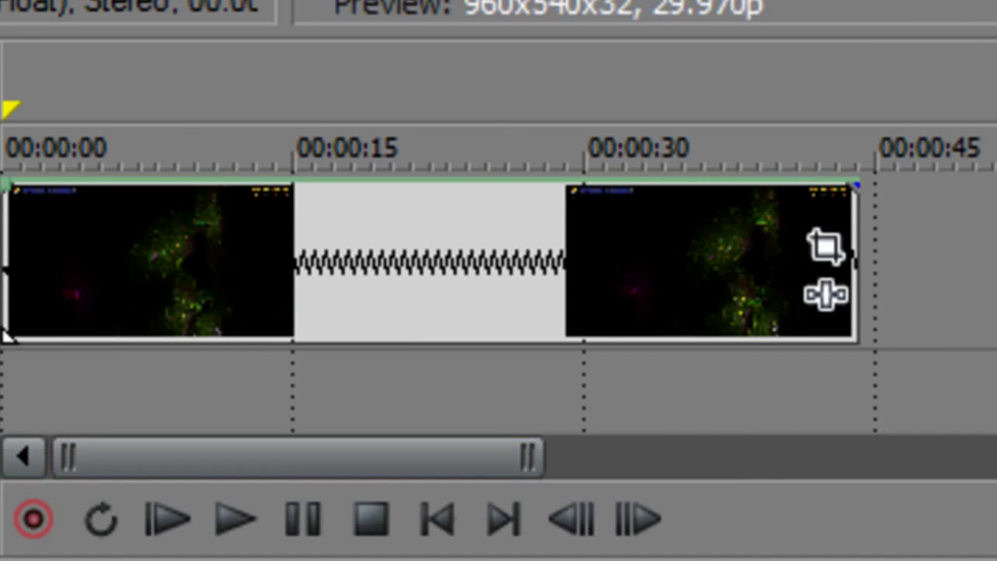
Delete the original grouped clips, move the compressed event to 00:00:00, and play it.
left_click(756, 285)
key("Delete")
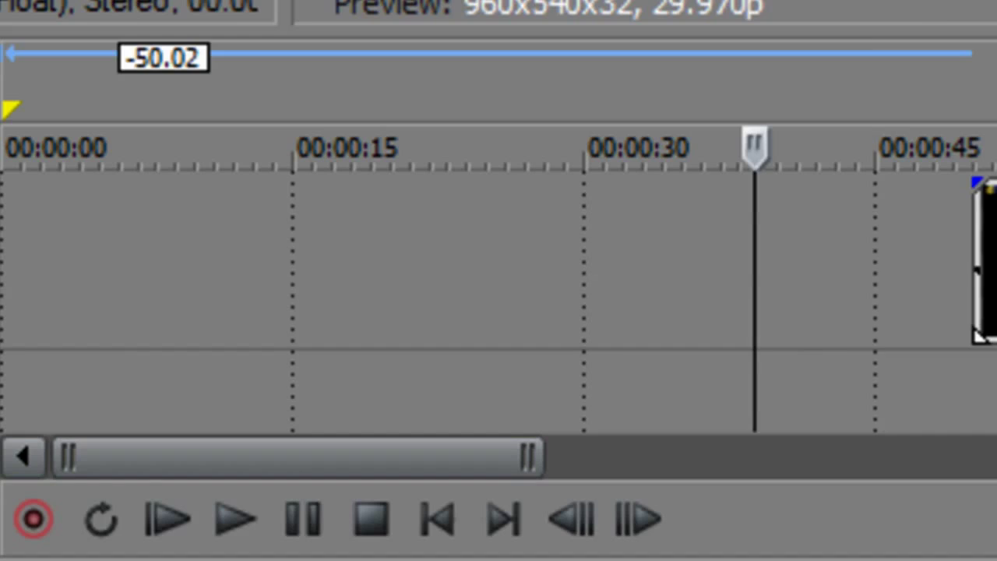
left_click_drag(990, 322, 67, 322)
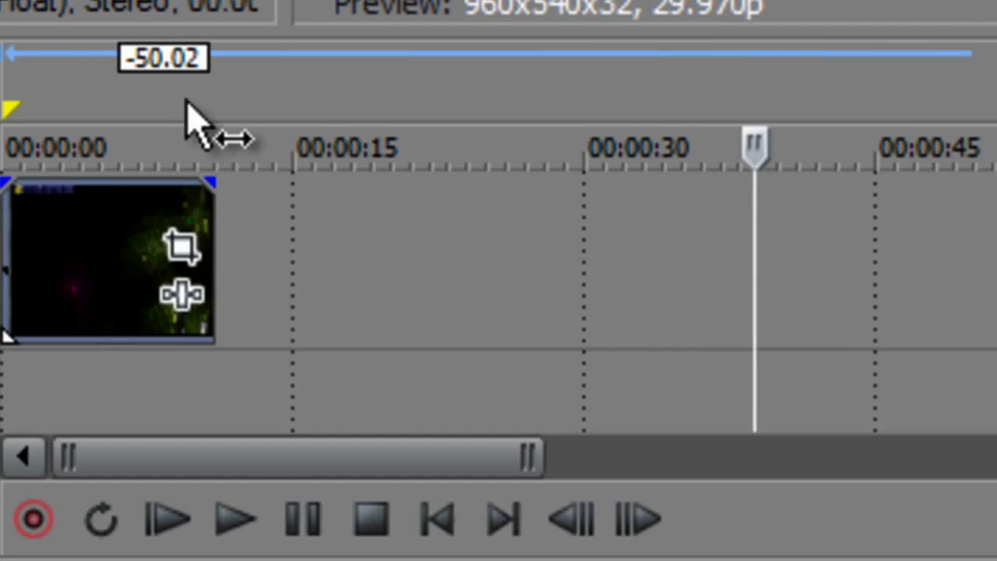
left_click(9, 109)
key("space")
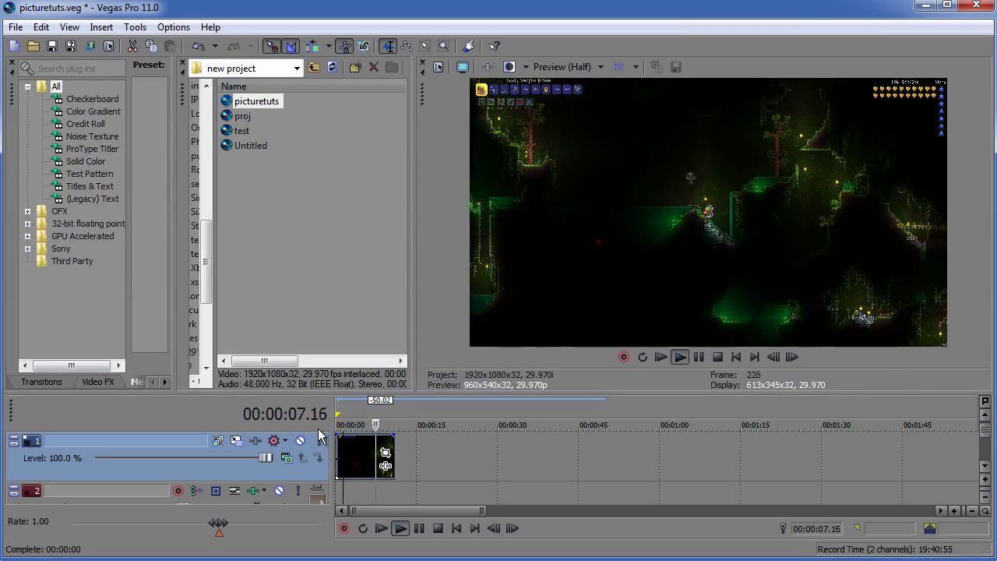
scroll(391, 484, "up", 6)
Add a Velocity envelope raised to about 238% and trim the clip to end before 00:00:05.
key("space")
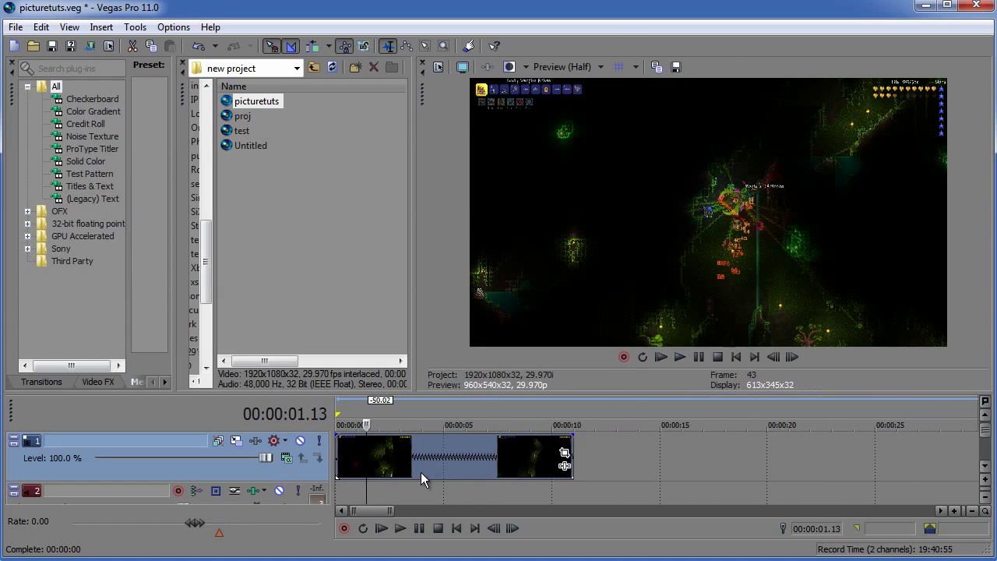
right_click(416, 466)
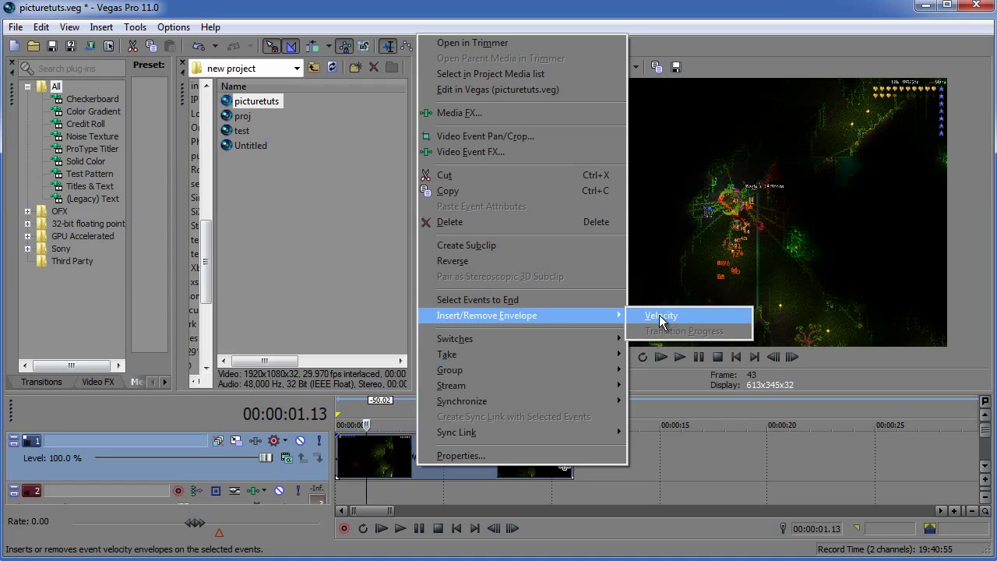
left_click(661, 315)
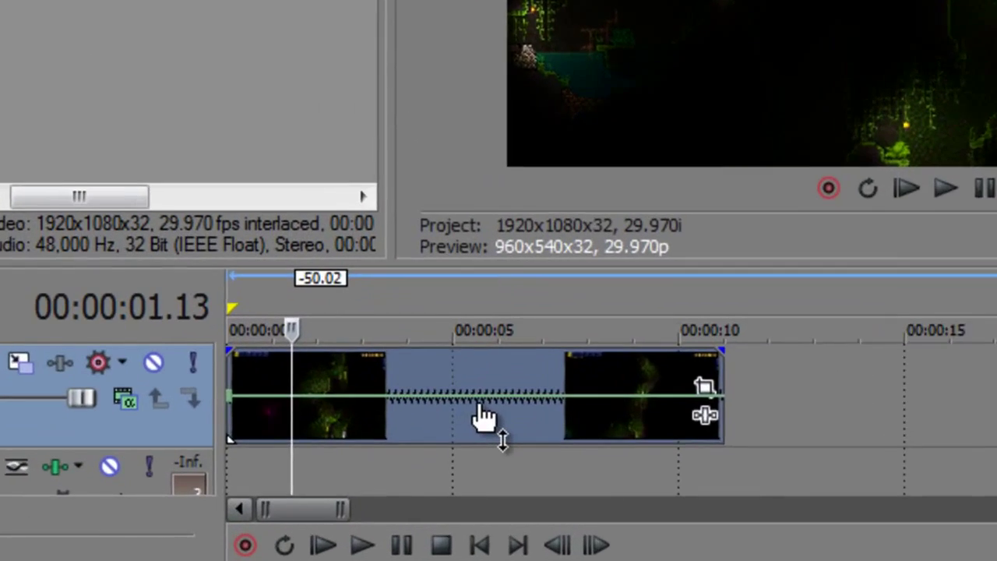
left_click_drag(451, 464, 448, 450)
left_click_drag(461, 360, 454, 347)
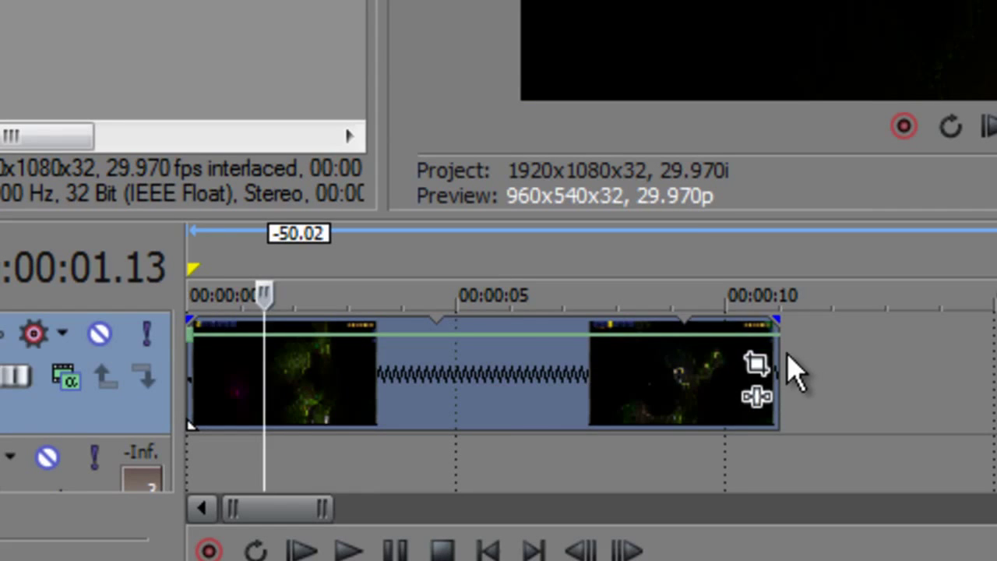
left_click_drag(777, 366, 462, 364)
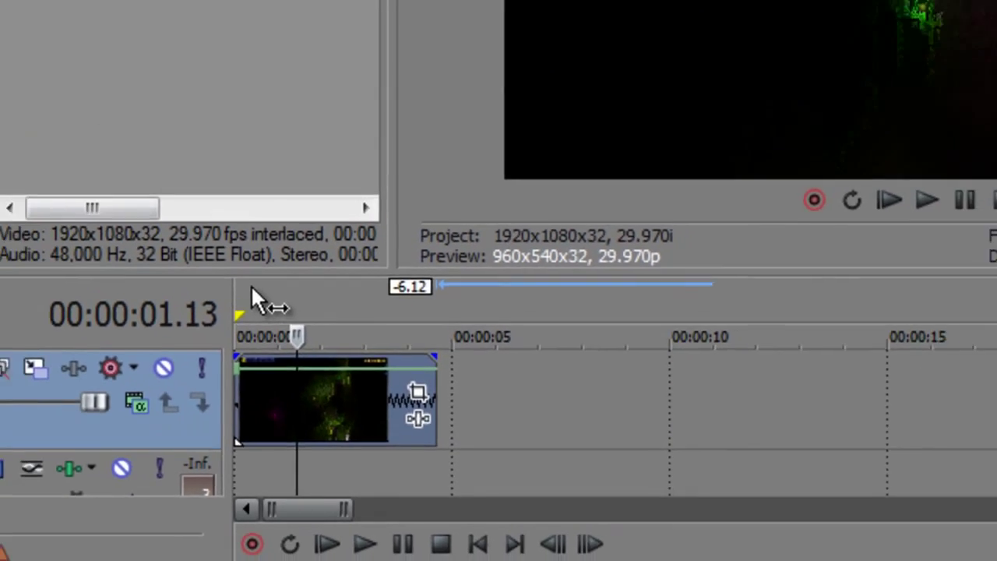
Trim the clip to end near 00:00:03.5, previewing from the start before and after.
left_click(199, 243)
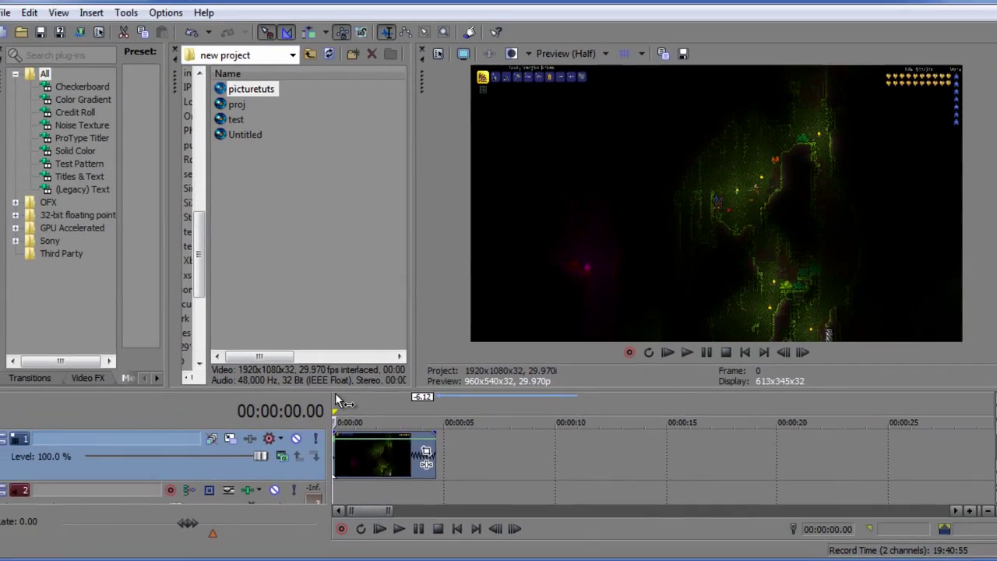
key("space")
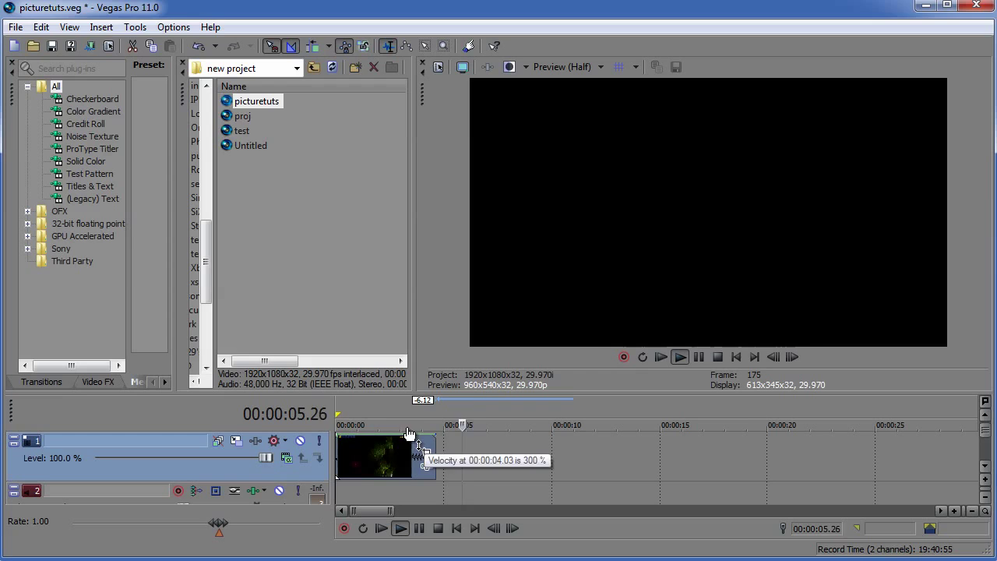
left_click_drag(433, 450, 413, 450)
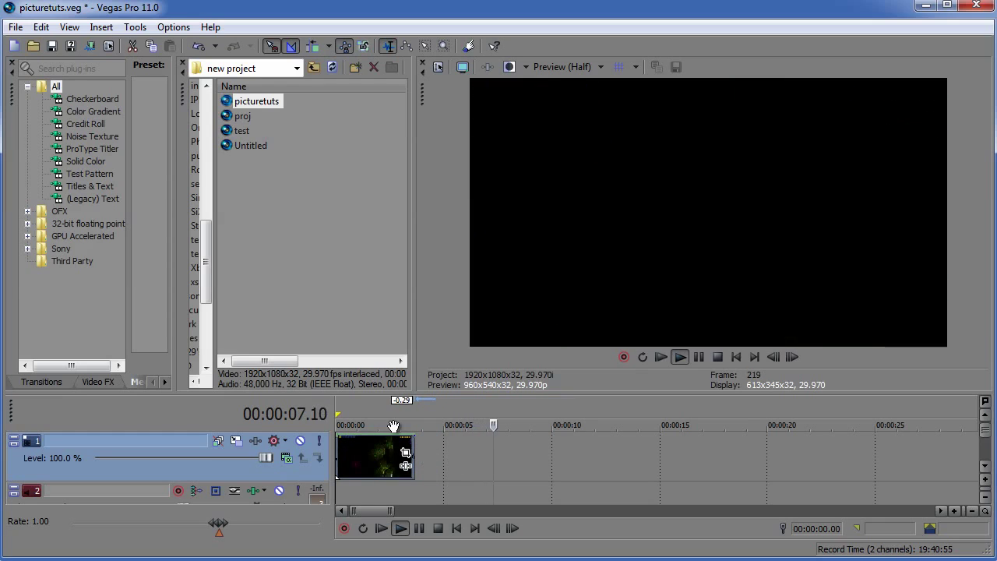
left_click(349, 418)
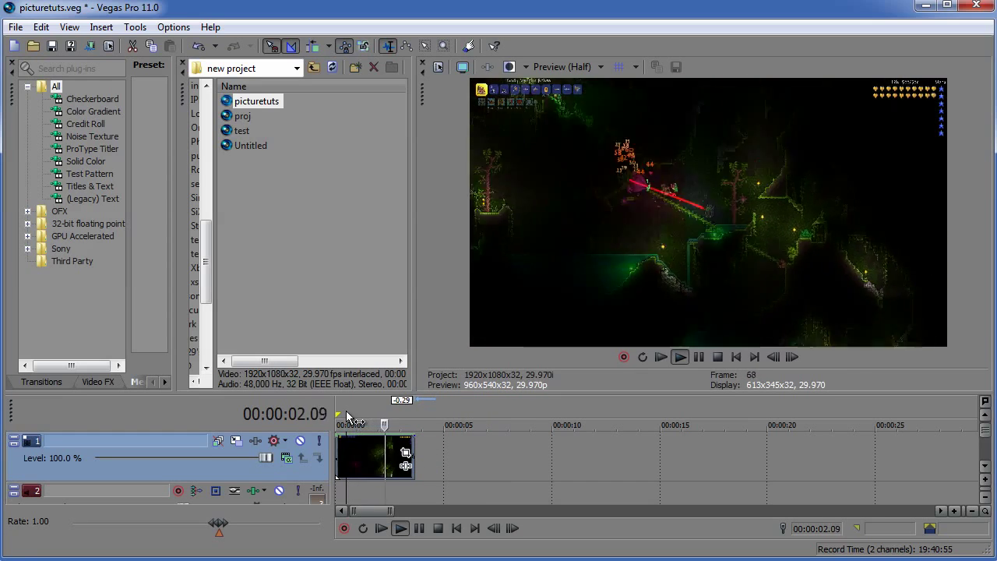
key("space")
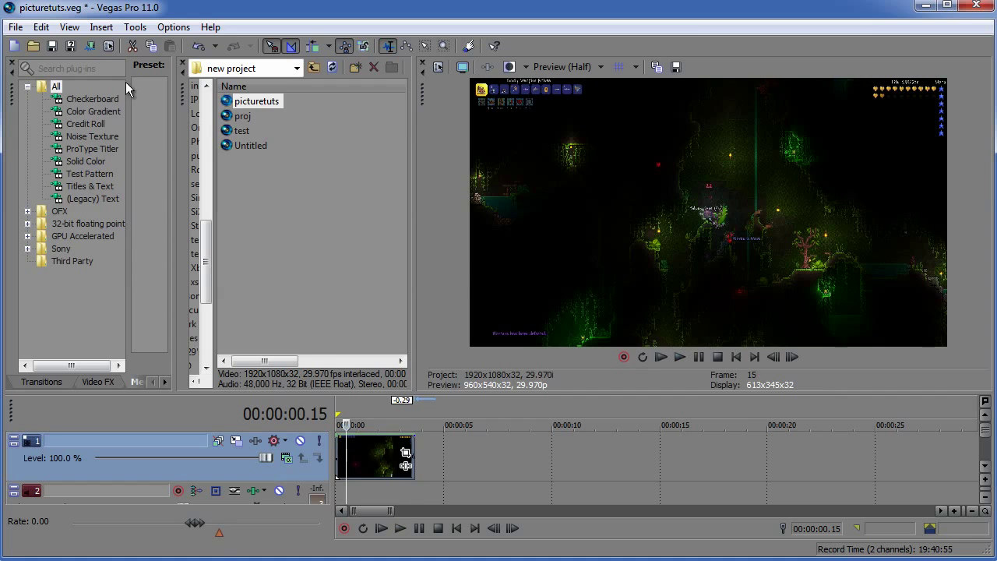
Save the project and select the picturetuts file in the project folder.
left_click(15, 26)
left_click(75, 102)
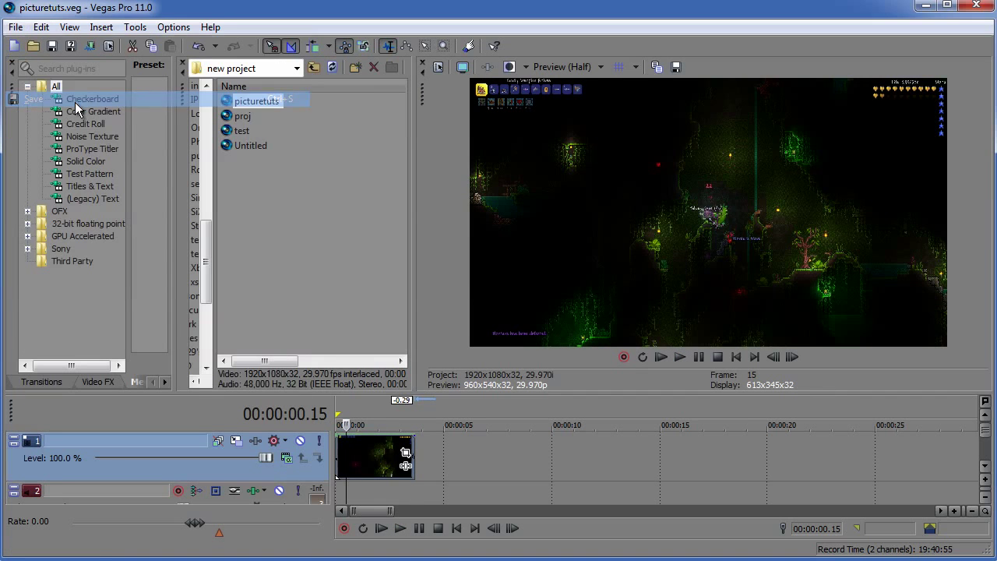
left_click(248, 207)
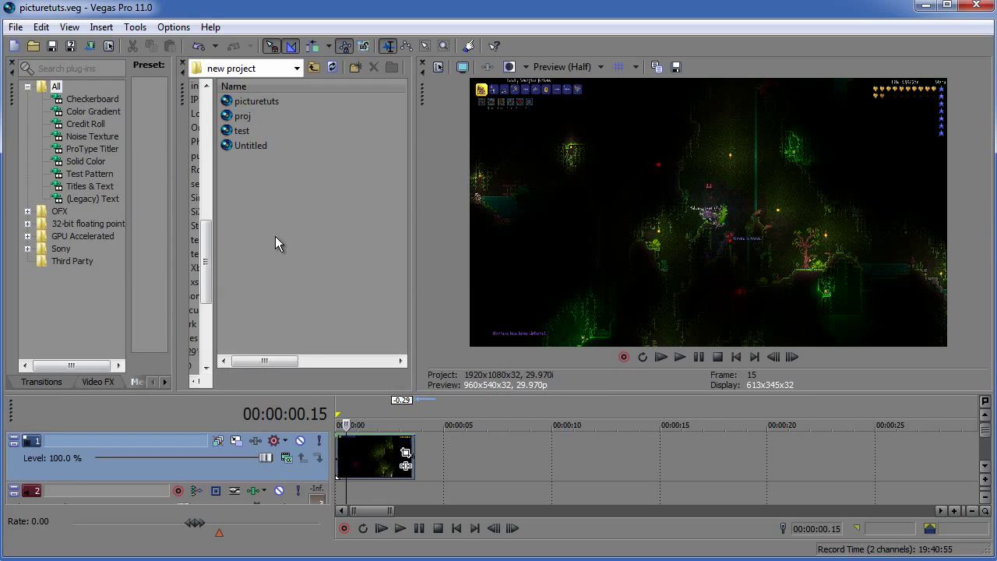
left_click_drag(233, 101, 465, 453)
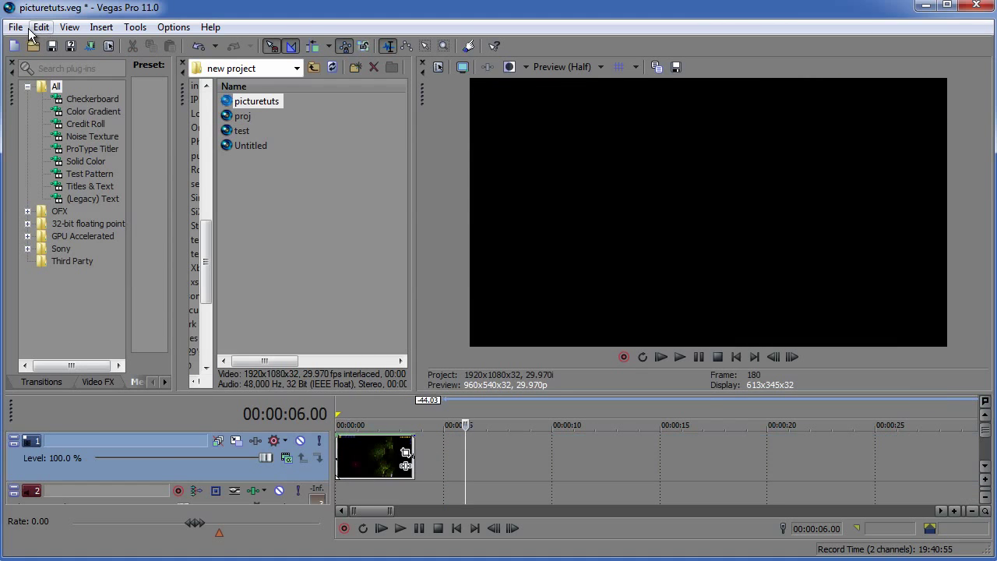
Save a copy of the project as picturetuts2.veg.
left_click(29, 27)
left_click(60, 115)
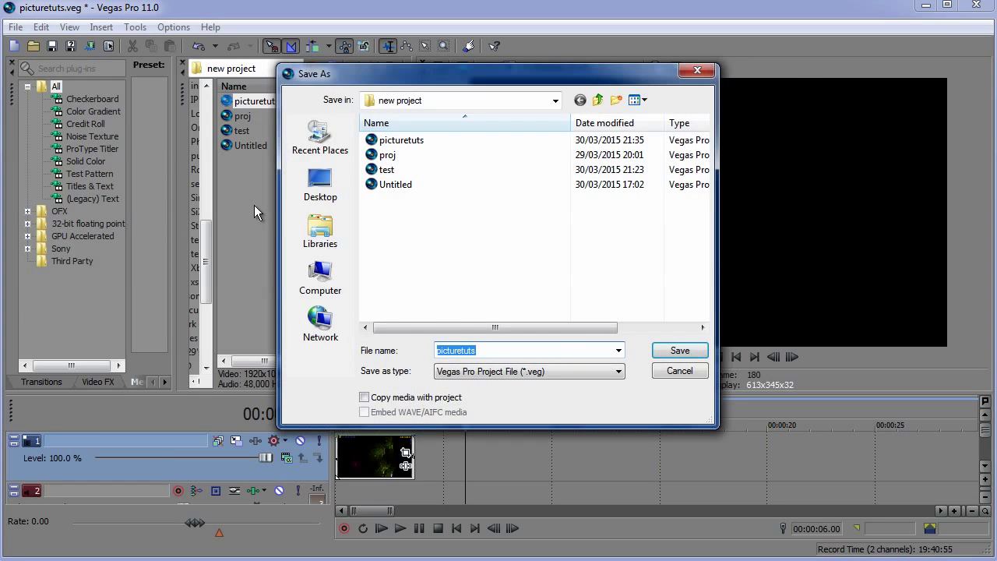
type("picturetuts2")
key("Return")
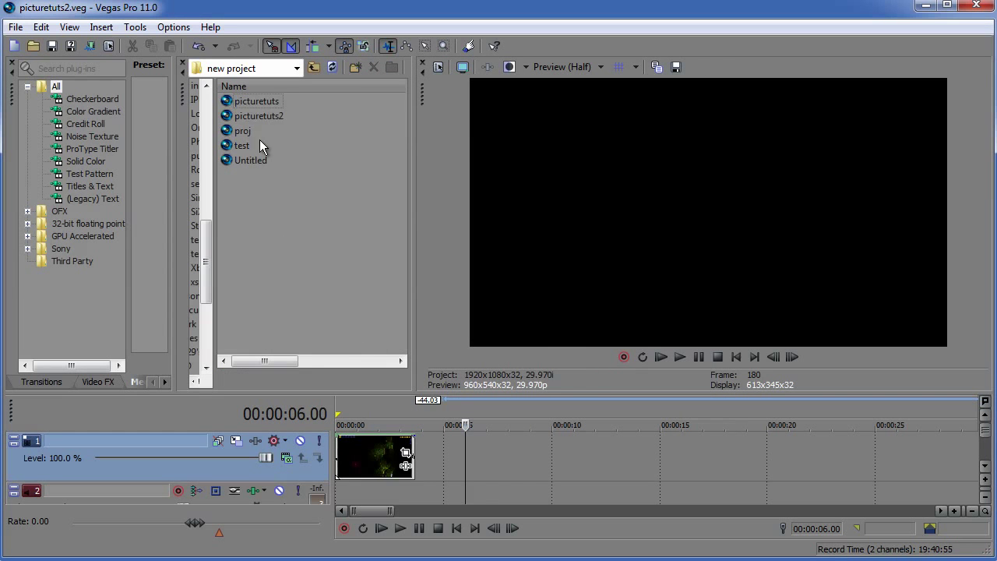
Drop picturetuts2 onto the timeline at 00:00:05, dismiss the media error, then delete it.
left_click_drag(259, 115, 464, 466)
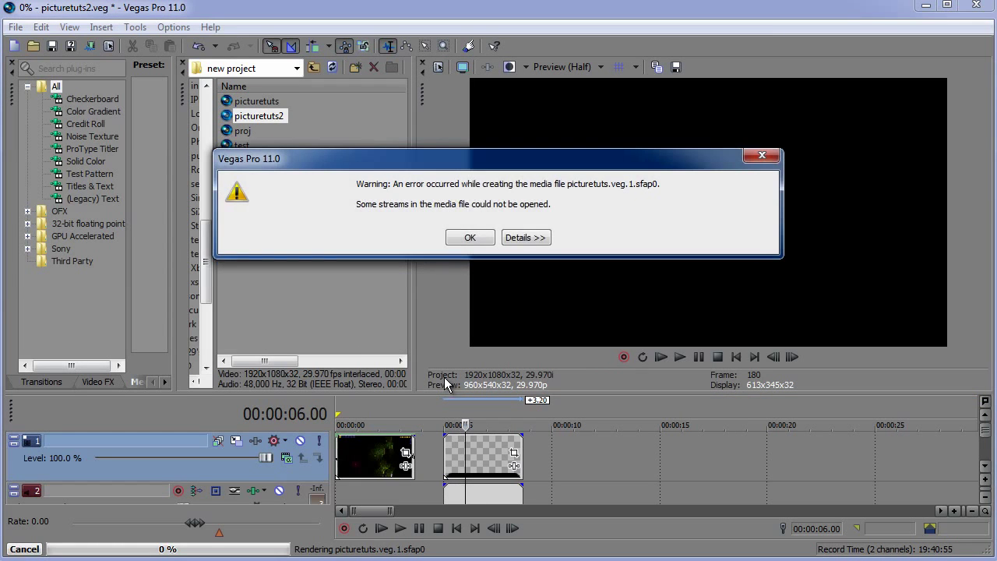
left_click(469, 237)
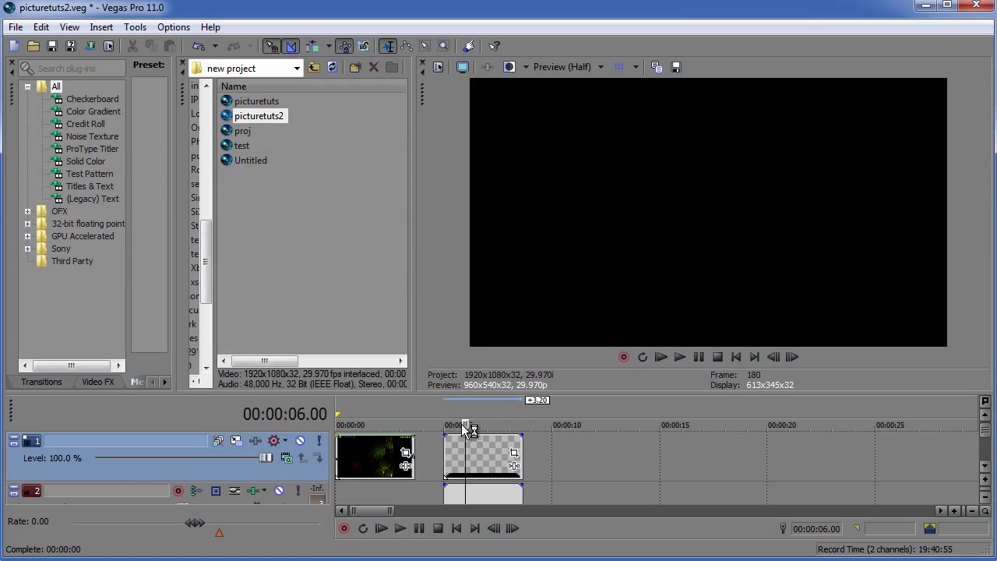
left_click(479, 468)
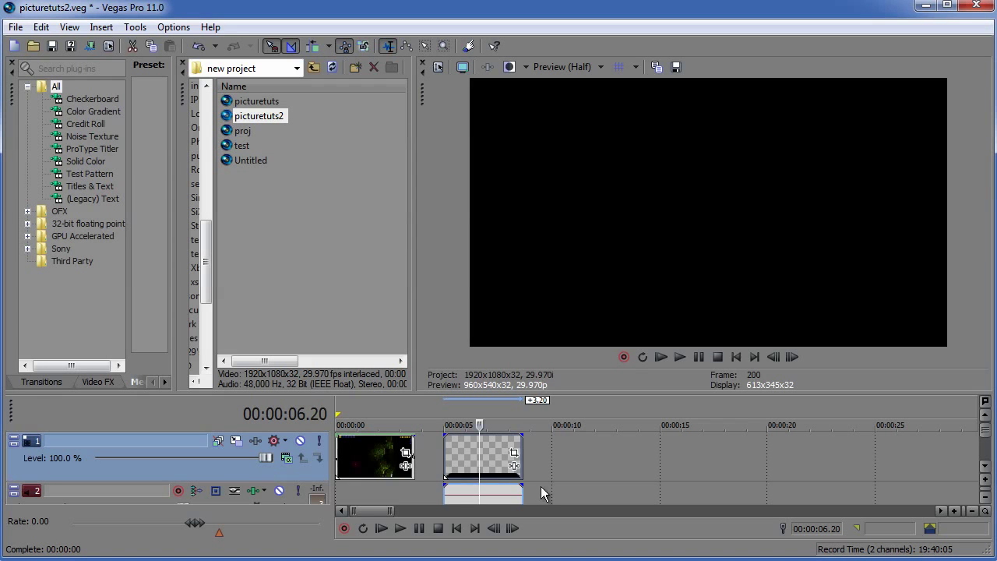
key("Delete")
Place picturetuts2 right after the gameplay clip and briefly preview it.
left_click_drag(245, 118, 427, 468)
left_click(459, 455)
key("space")
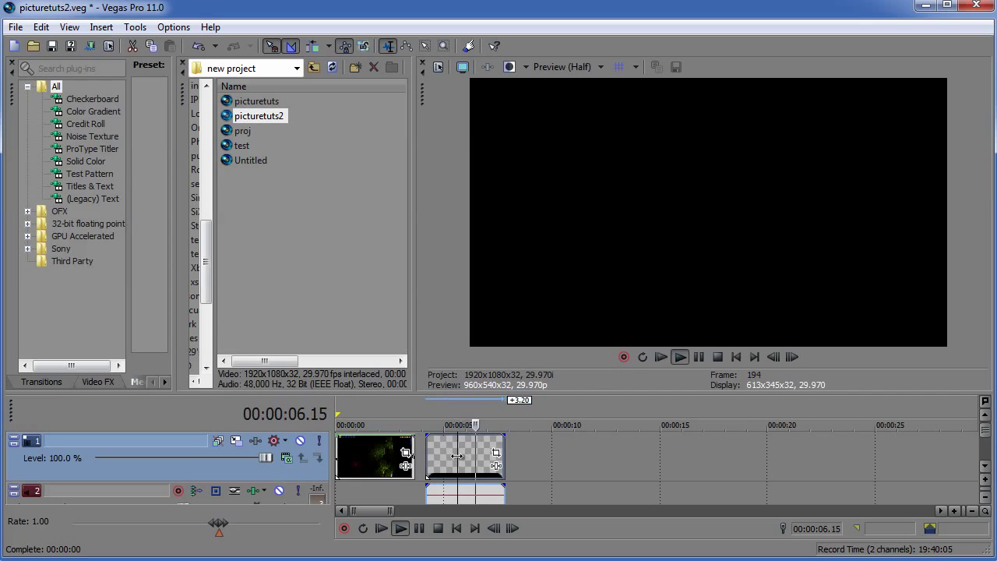
key("space")
Delete the nested picturetuts2 event from track 1, keeping only the sped-up gameplay clip.
left_click(469, 458)
key("Delete")
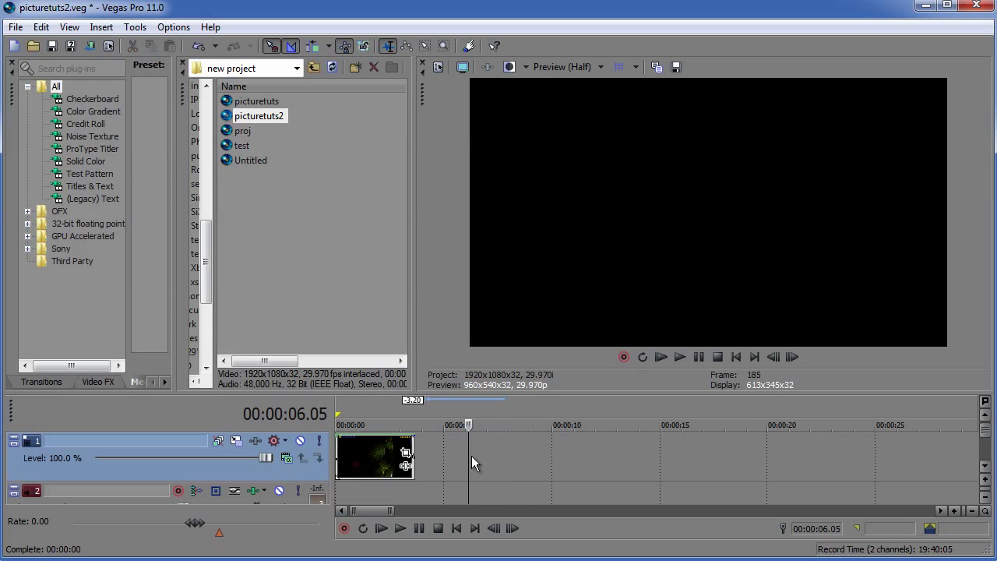